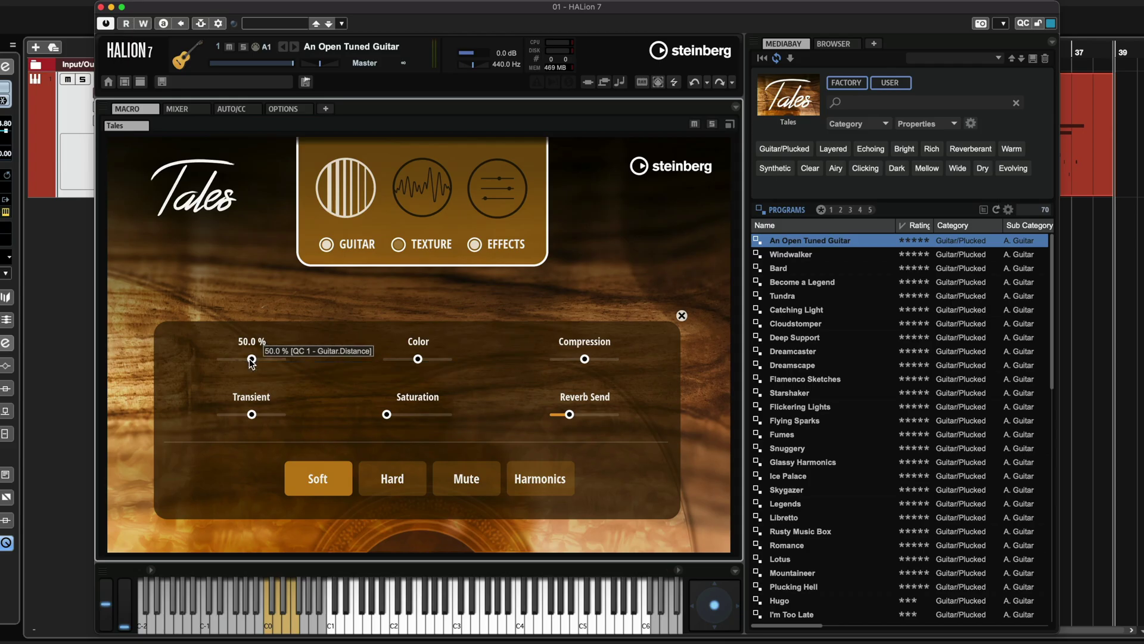
- Sweep the guitar's Distance between about 1 % and 68 %, then raise Transient to about 10 %
{"action": "left_click_drag", "start_coordinate": [281, 363], "coordinate": [220, 363]}
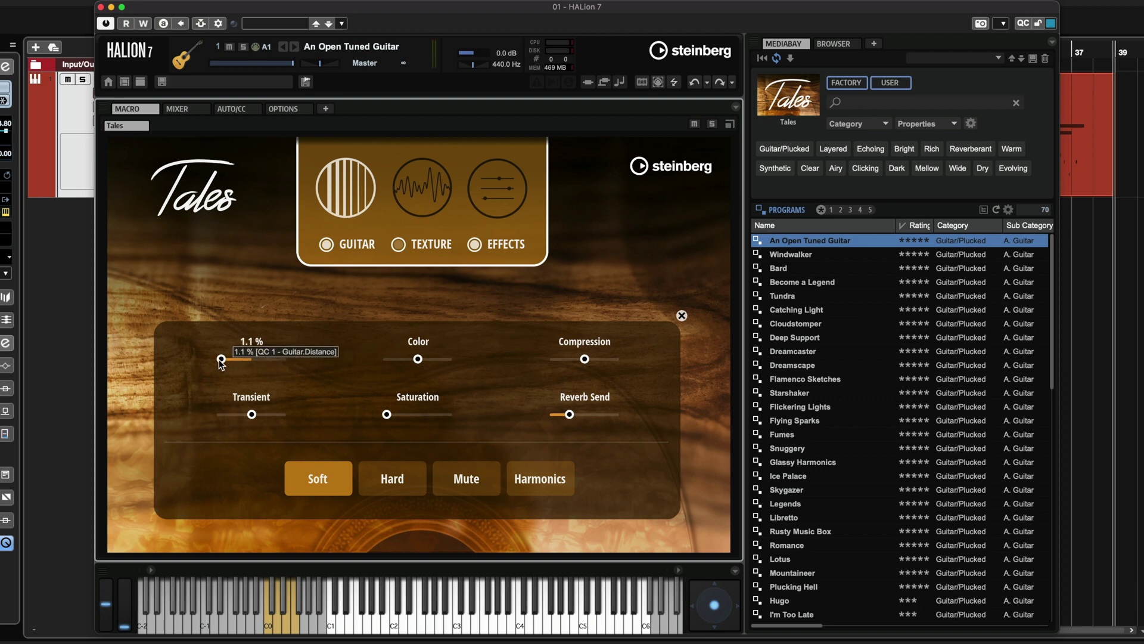
{"action": "left_click_drag", "start_coordinate": [221, 362], "coordinate": [272, 363]}
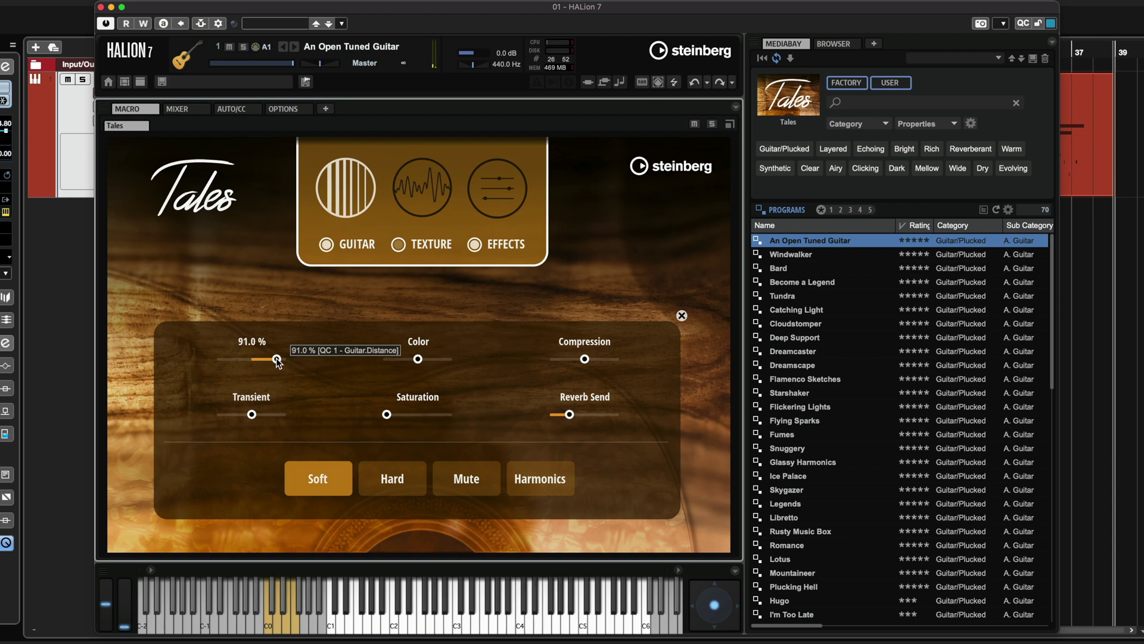
{"action": "mouse_move", "coordinate": [255, 358]}
{"action": "left_mouse_down"}
{"action": "mouse_move", "coordinate": [226, 359]}
{"action": "mouse_move", "coordinate": [243, 359]}
{"action": "left_mouse_up"}
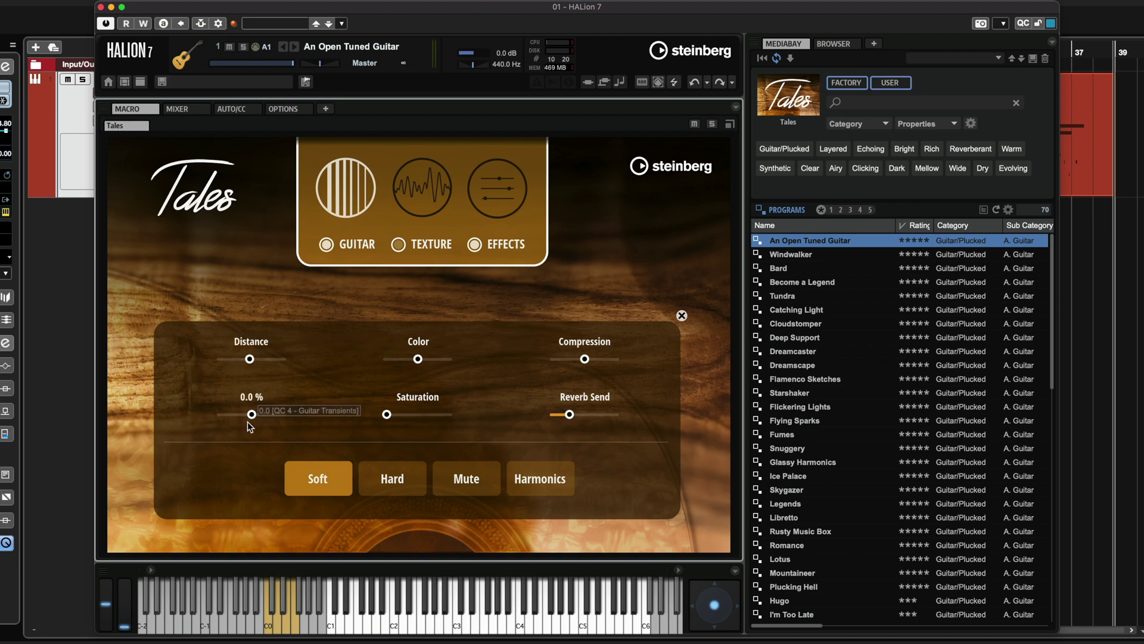
{"action": "mouse_move", "coordinate": [252, 415]}
{"action": "left_mouse_down"}
{"action": "mouse_move", "coordinate": [284, 415]}
{"action": "mouse_move", "coordinate": [211, 406]}
{"action": "mouse_move", "coordinate": [253, 412]}
{"action": "left_mouse_up"}
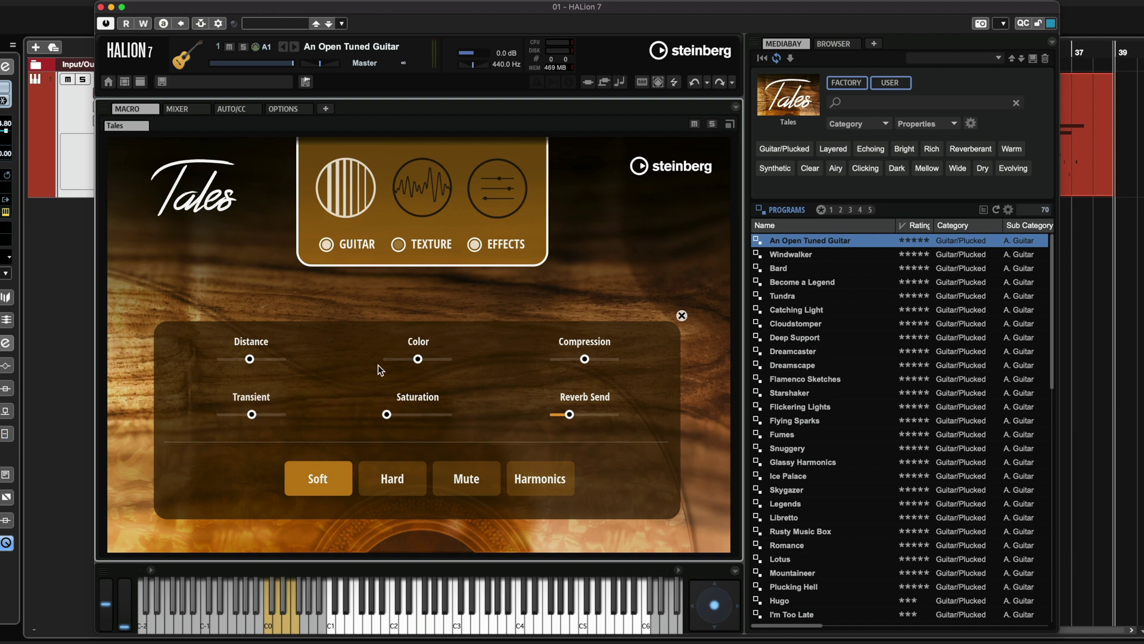
- Push Color to 100 %, Saturation to about 33 %, Compression to about 93 %, Reverb Send to -11.0 dB
{"action": "mouse_move", "coordinate": [424, 359]}
{"action": "left_mouse_down"}
{"action": "mouse_move", "coordinate": [453, 358]}
{"action": "mouse_move", "coordinate": [392, 352]}
{"action": "mouse_move", "coordinate": [418, 358]}
{"action": "left_mouse_up"}
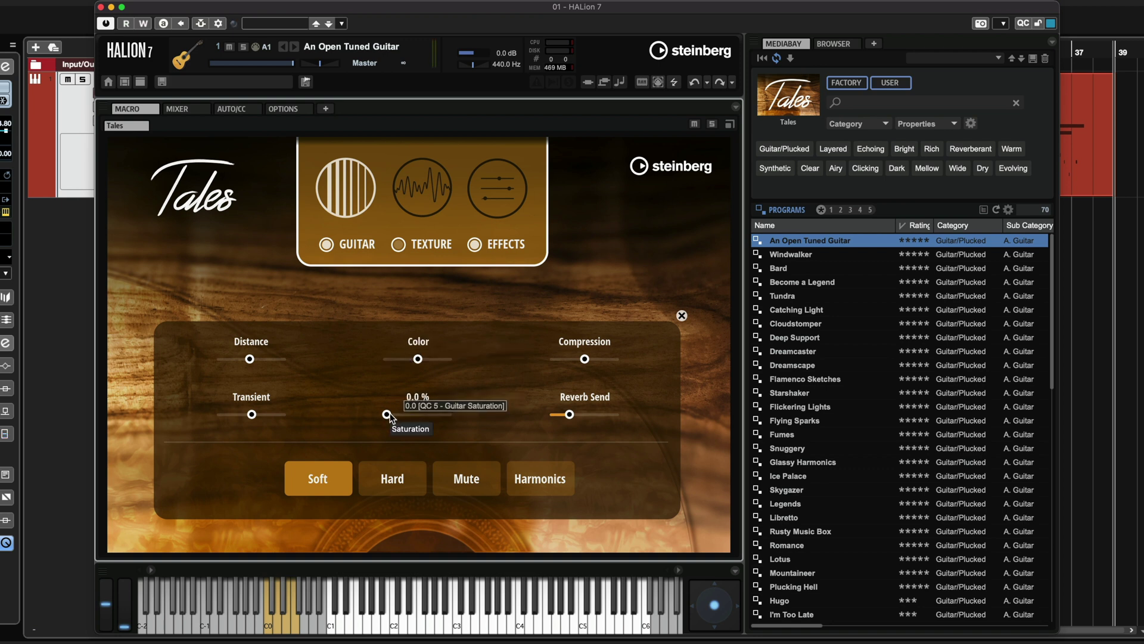
{"action": "mouse_move", "coordinate": [395, 413]}
{"action": "left_mouse_down"}
{"action": "mouse_move", "coordinate": [452, 418]}
{"action": "mouse_move", "coordinate": [390, 417]}
{"action": "left_mouse_up"}
{"action": "mouse_move", "coordinate": [584, 359]}
{"action": "left_mouse_down"}
{"action": "mouse_move", "coordinate": [560, 358]}
{"action": "mouse_move", "coordinate": [614, 362]}
{"action": "mouse_move", "coordinate": [569, 362]}
{"action": "left_mouse_up"}
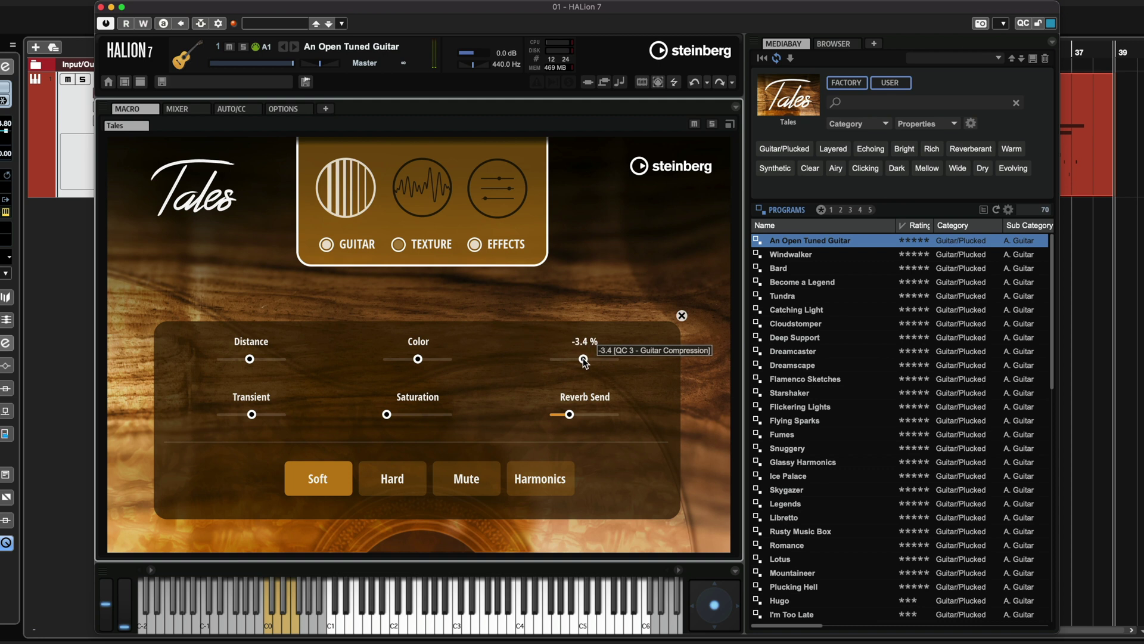
{"action": "mouse_move", "coordinate": [570, 416]}
{"action": "left_mouse_down"}
{"action": "mouse_move", "coordinate": [603, 419]}
{"action": "mouse_move", "coordinate": [576, 419]}
{"action": "left_mouse_up"}
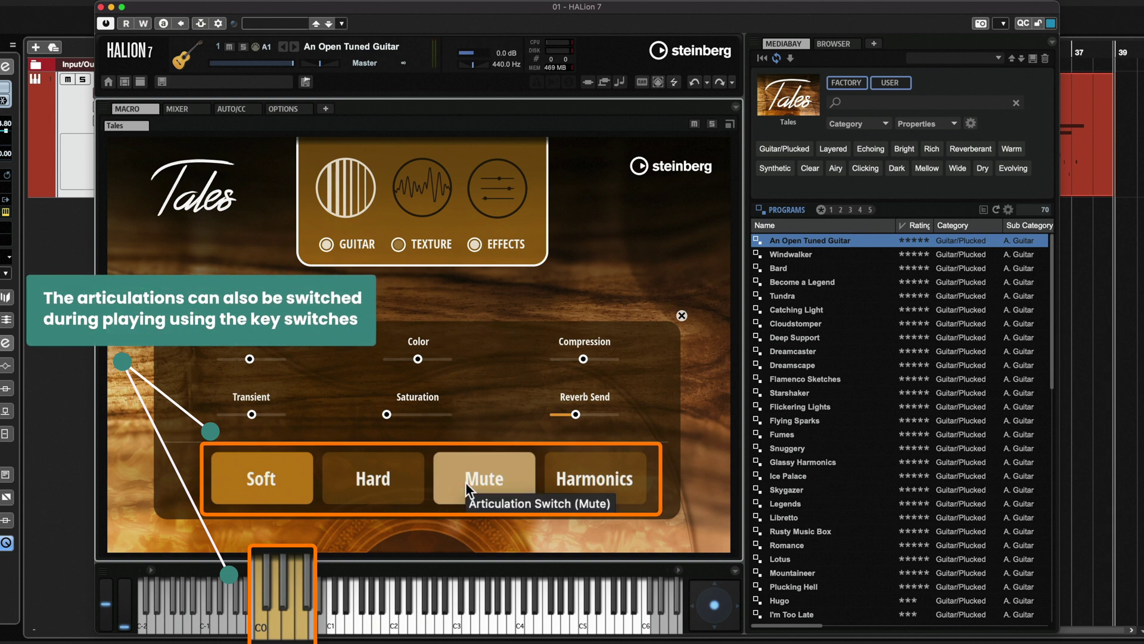
- Audition the Soft, Hard, Mute and Harmonics articulations in turn while playing
{"action": "left_click", "coordinate": [287, 477]}
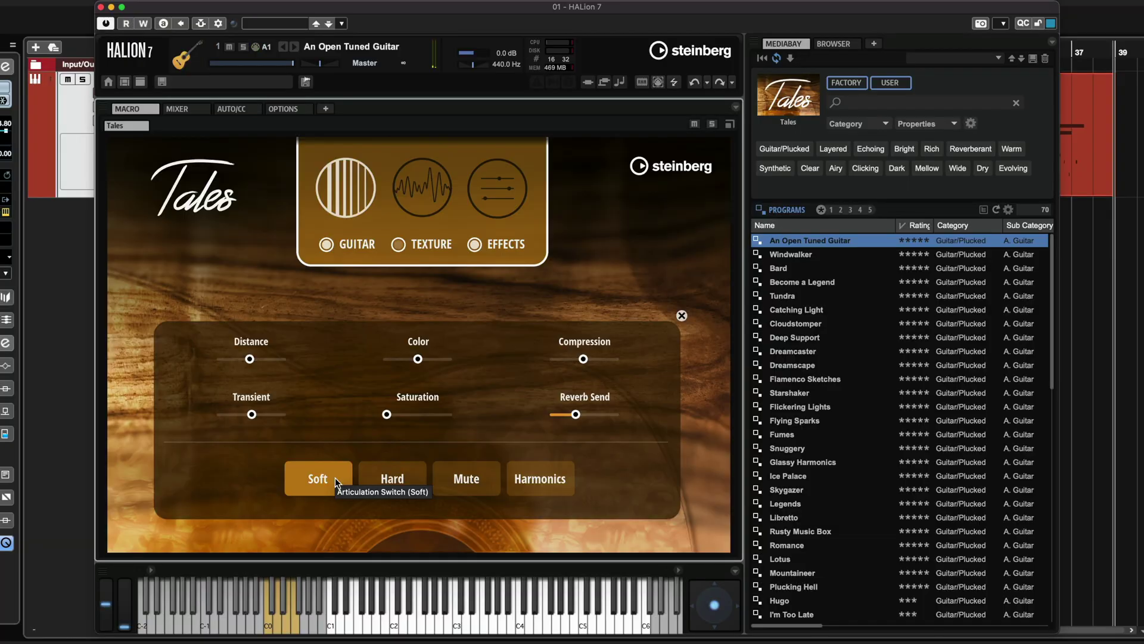
{"action": "left_click", "coordinate": [394, 479]}
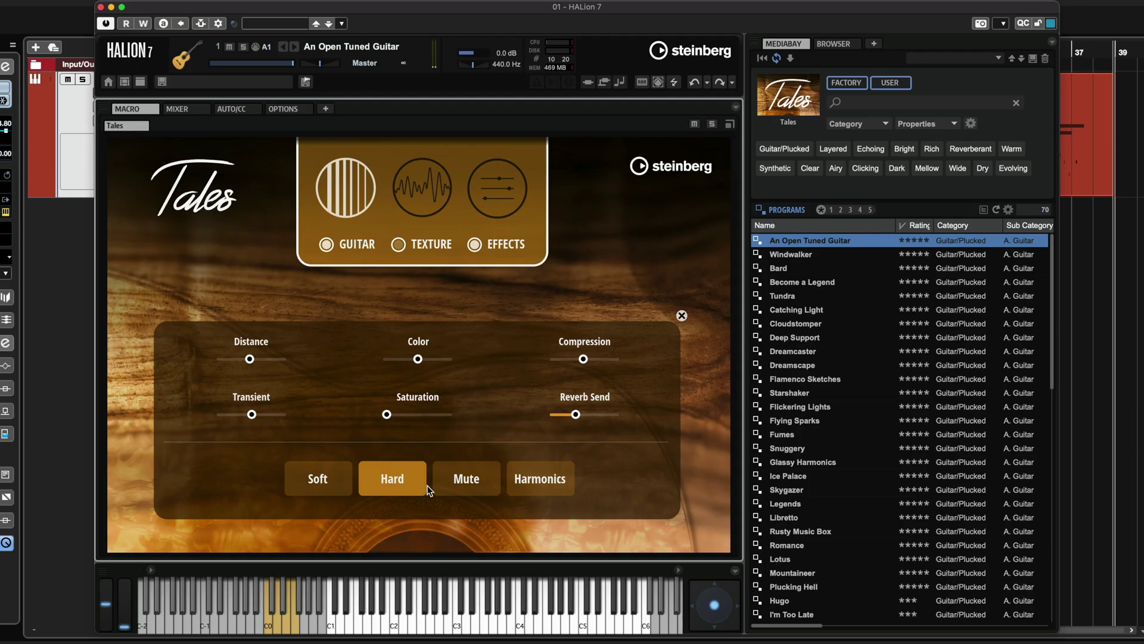
{"action": "left_click", "coordinate": [477, 476]}
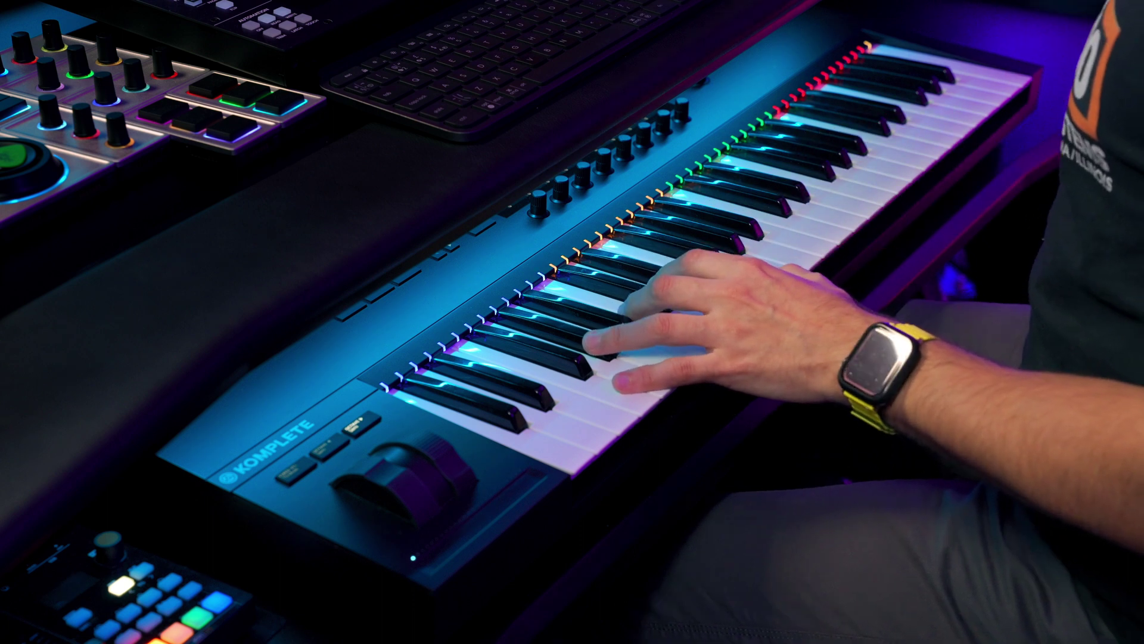
{"action": "left_click", "coordinate": [540, 478]}
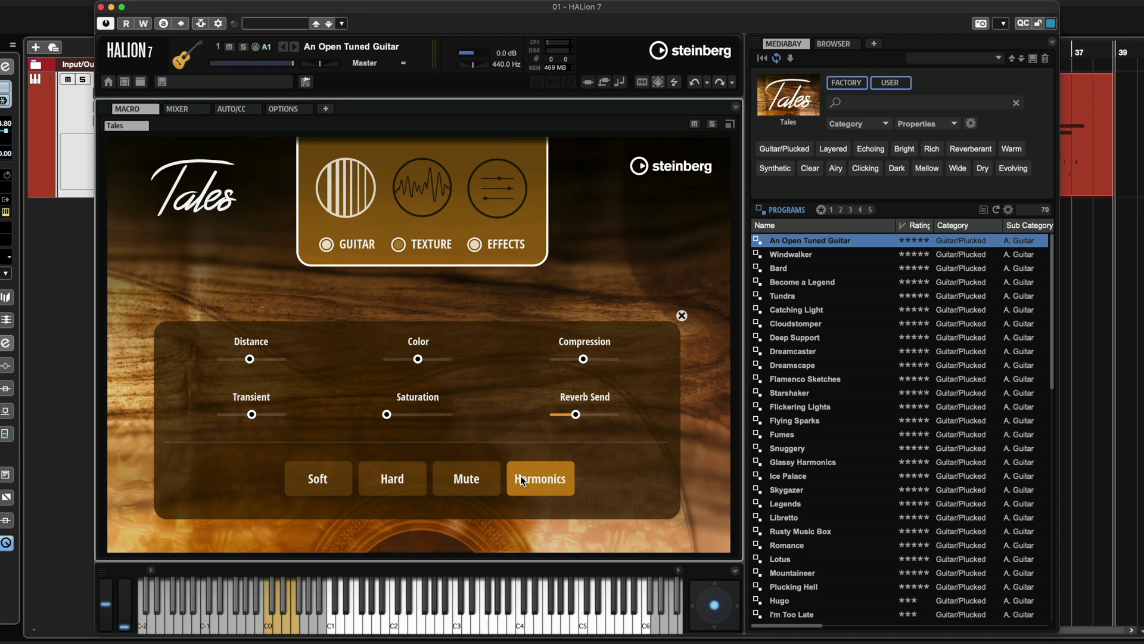
- Replace the Spinning Wheel texture sound with Analog Strings 2 and return to the texture controls
{"action": "left_click", "coordinate": [407, 190]}
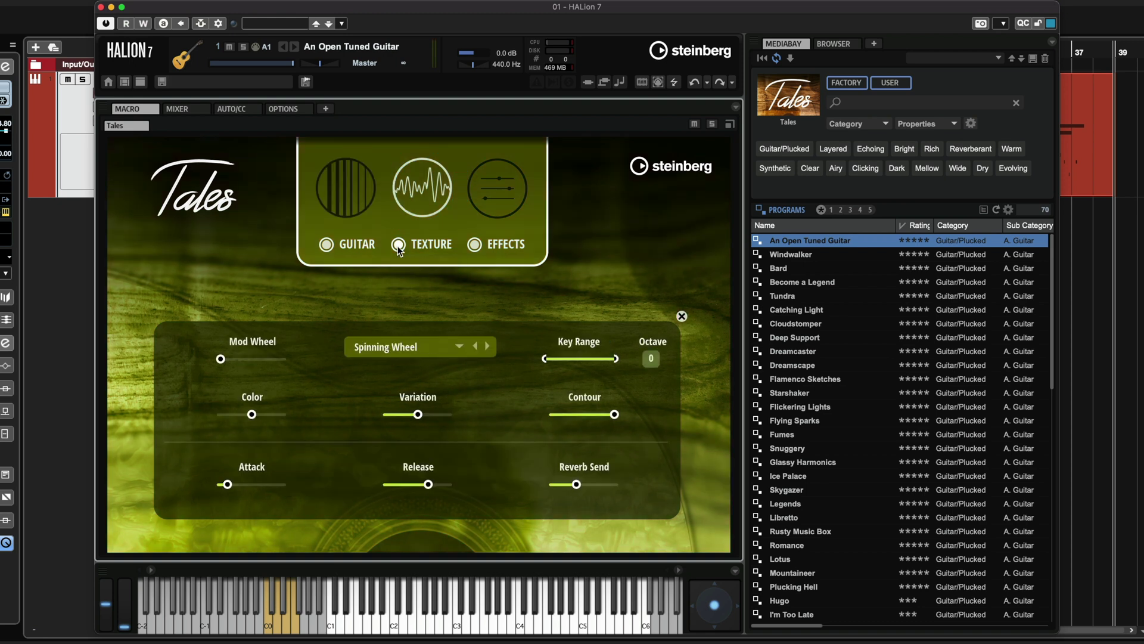
{"action": "left_click", "coordinate": [404, 352]}
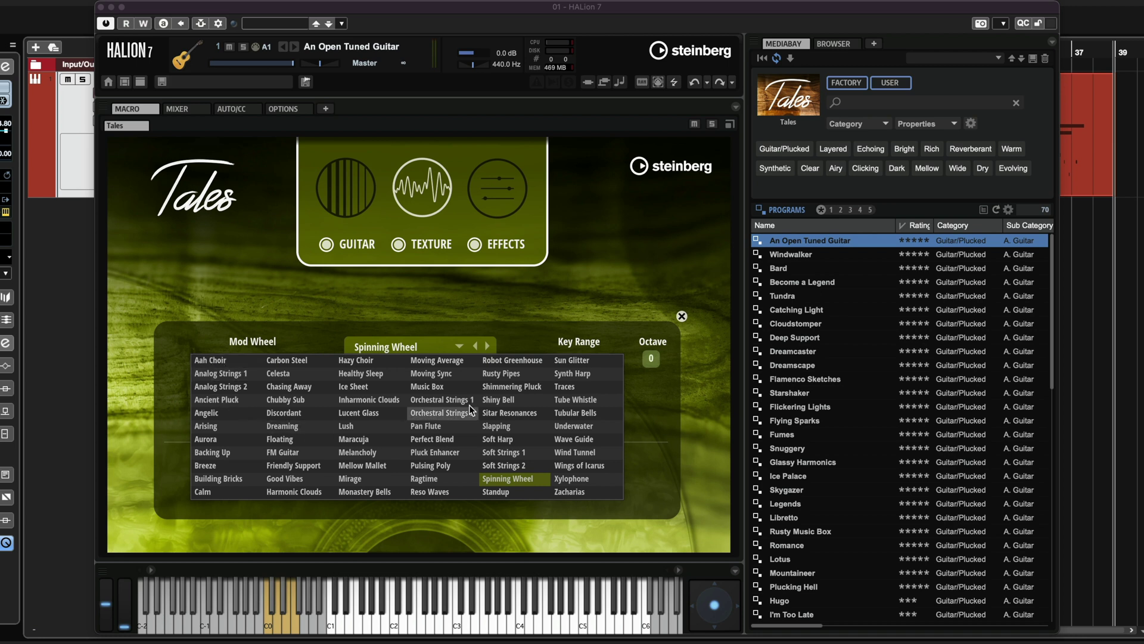
{"action": "left_click", "coordinate": [241, 386]}
{"action": "left_click", "coordinate": [411, 189]}
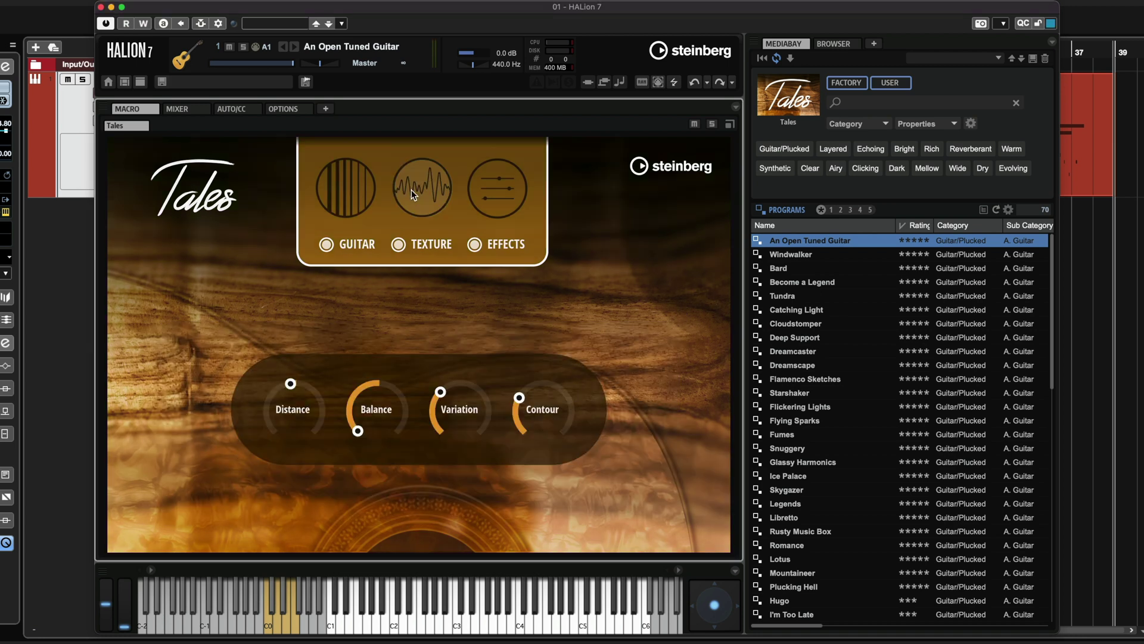
{"action": "mouse_move", "coordinate": [365, 415]}
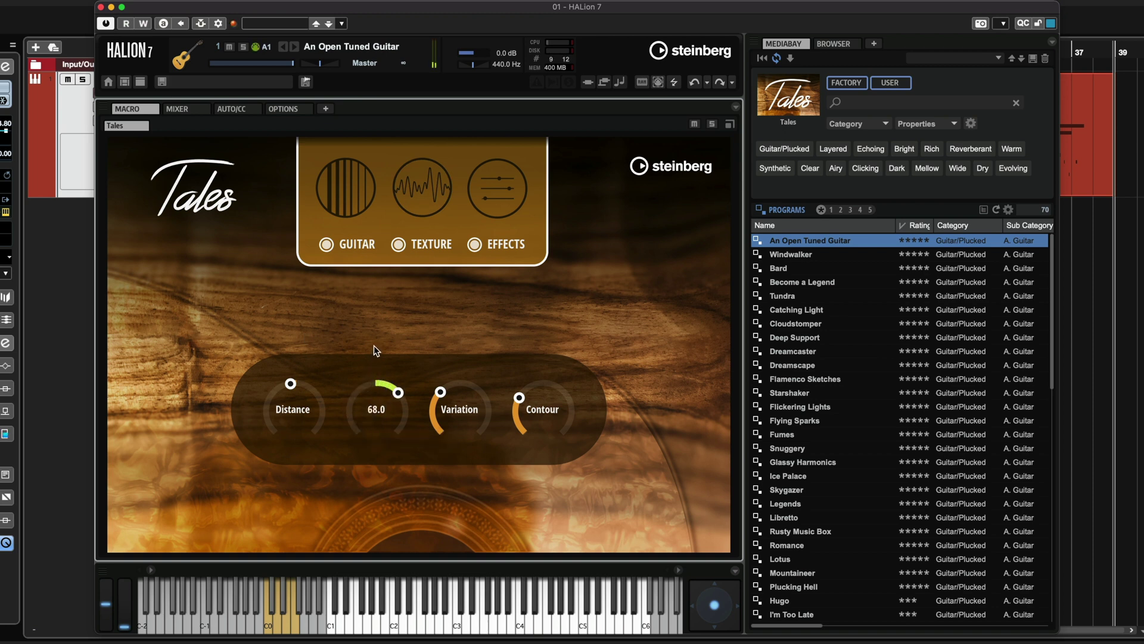
{"action": "left_click", "coordinate": [420, 183]}
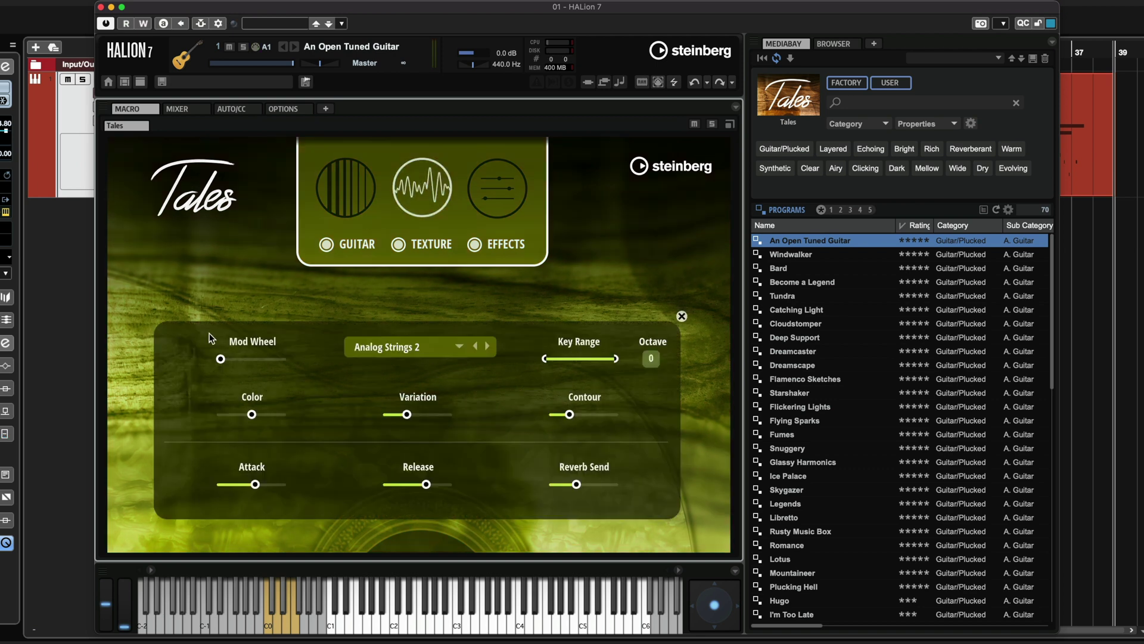
- Raise the texture Mod Wheel amount to 27 % and switch the texture sound to Mirage
{"action": "left_click_drag", "start_coordinate": [220, 360], "coordinate": [238, 359]}
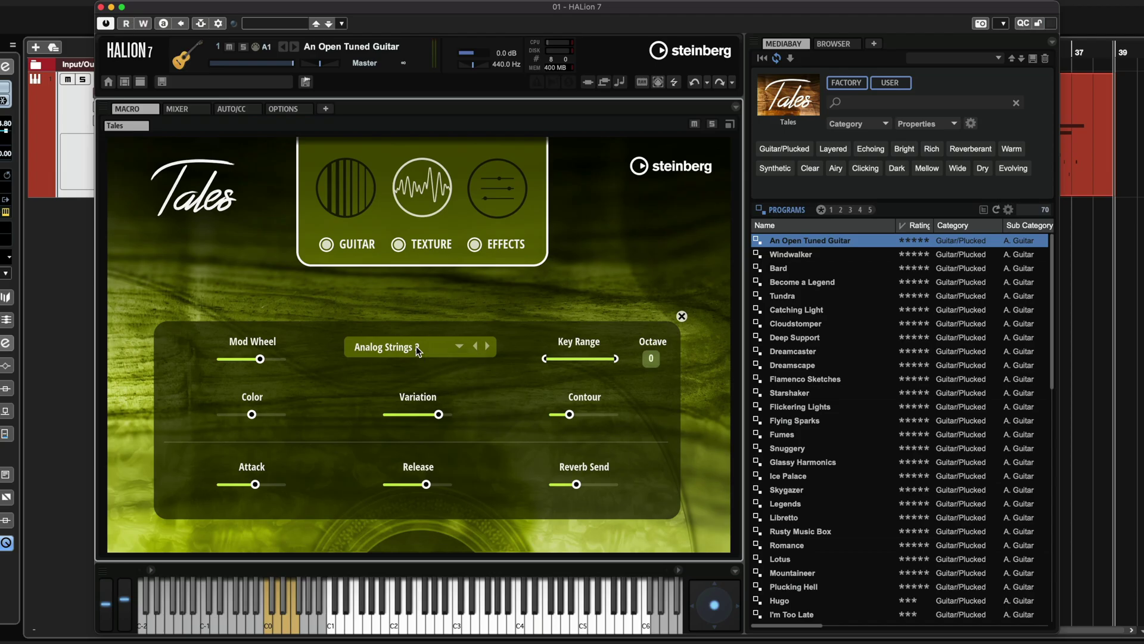
{"action": "left_click", "coordinate": [416, 346]}
{"action": "left_click", "coordinate": [458, 397]}
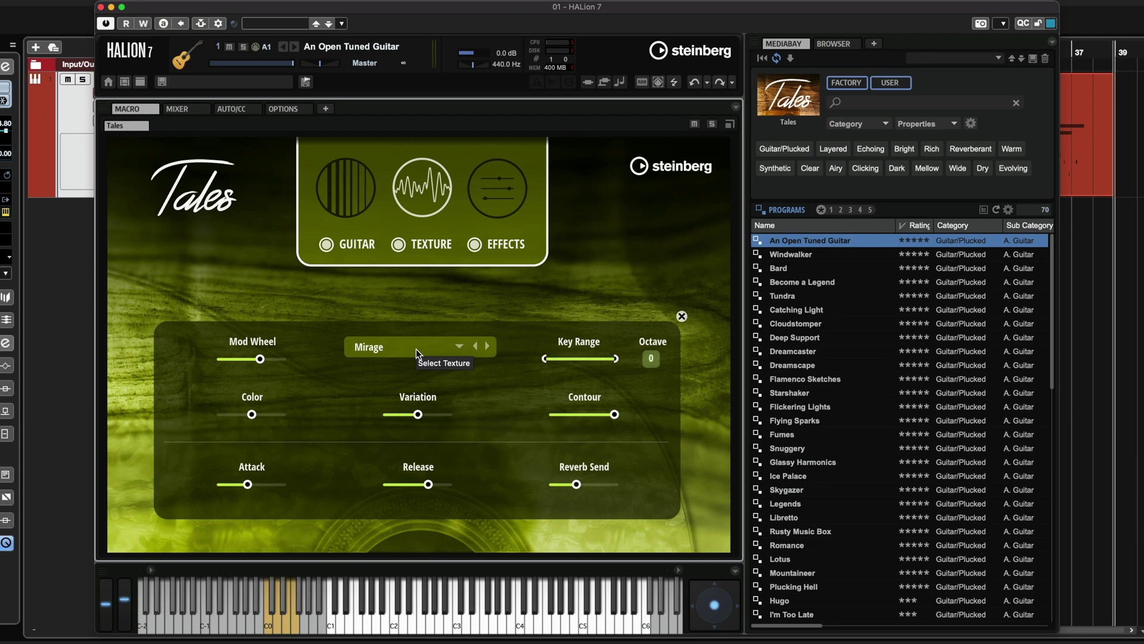
{"action": "mouse_move", "coordinate": [418, 415]}
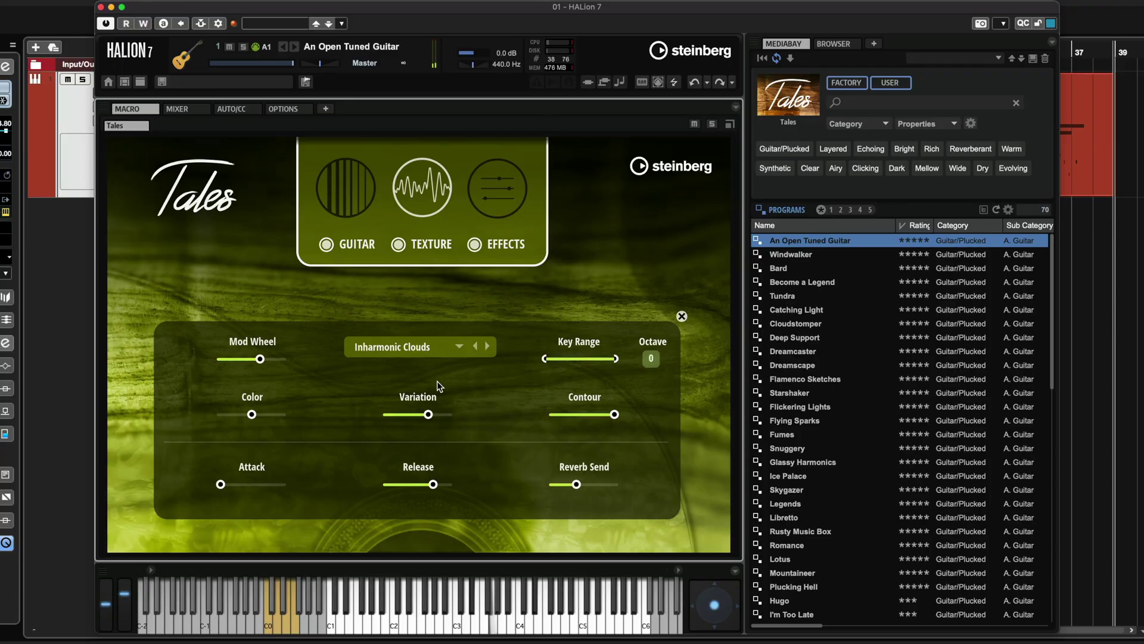
- Drop the Inharmonic Clouds texture's Variation to 0 %, then bring it back up to about 57 %
{"action": "mouse_move", "coordinate": [437, 422]}
{"action": "left_click_drag", "start_coordinate": [459, 416], "coordinate": [356, 414]}
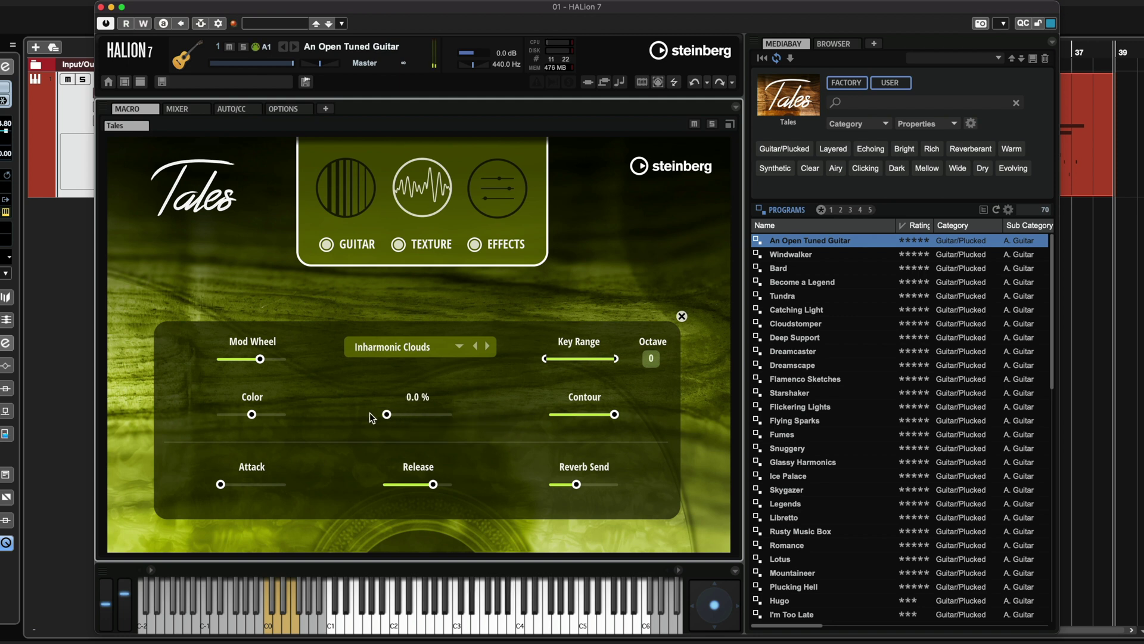
{"action": "left_click_drag", "start_coordinate": [392, 415], "coordinate": [422, 415]}
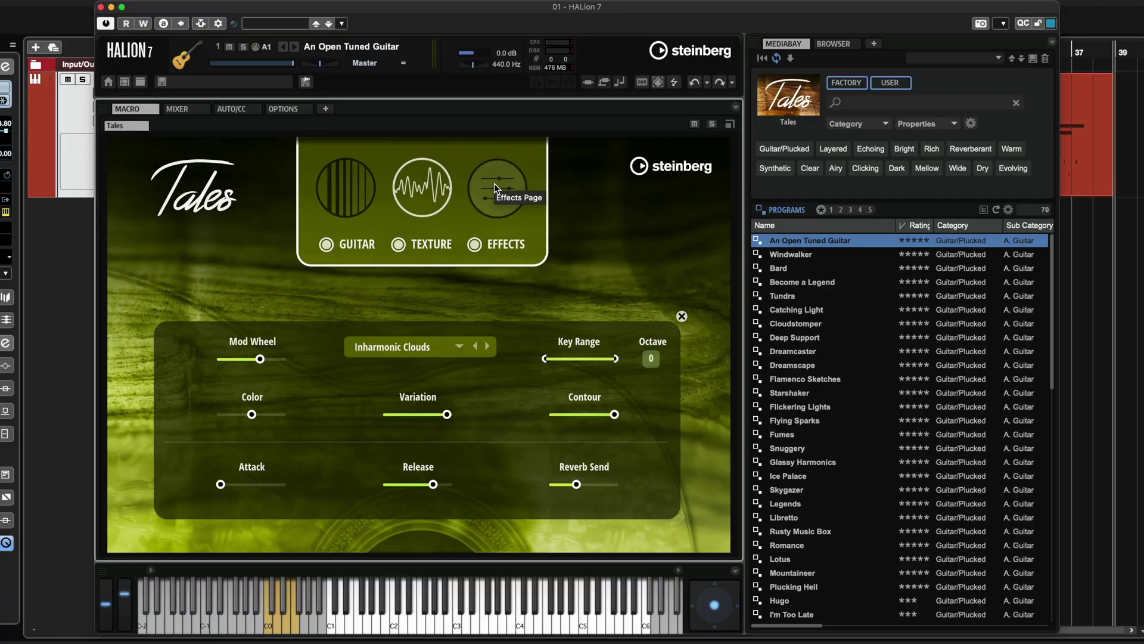
- Set the texture delay to Dark Repeats, leaving the guitar delay on Analog
{"action": "left_click", "coordinate": [495, 183]}
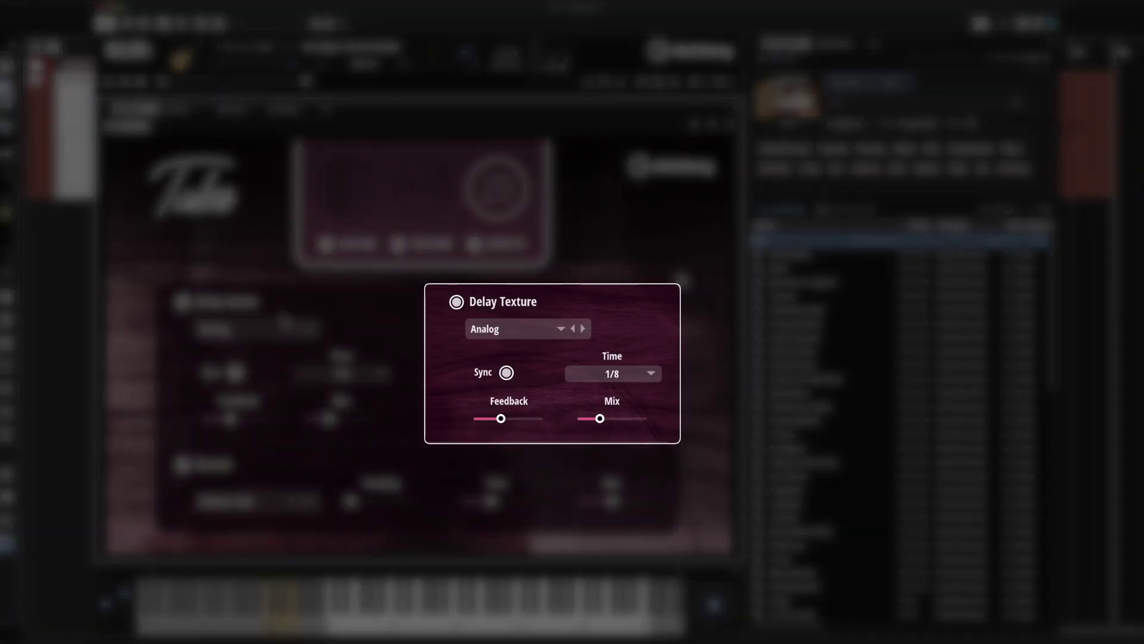
{"action": "left_click", "coordinate": [265, 329]}
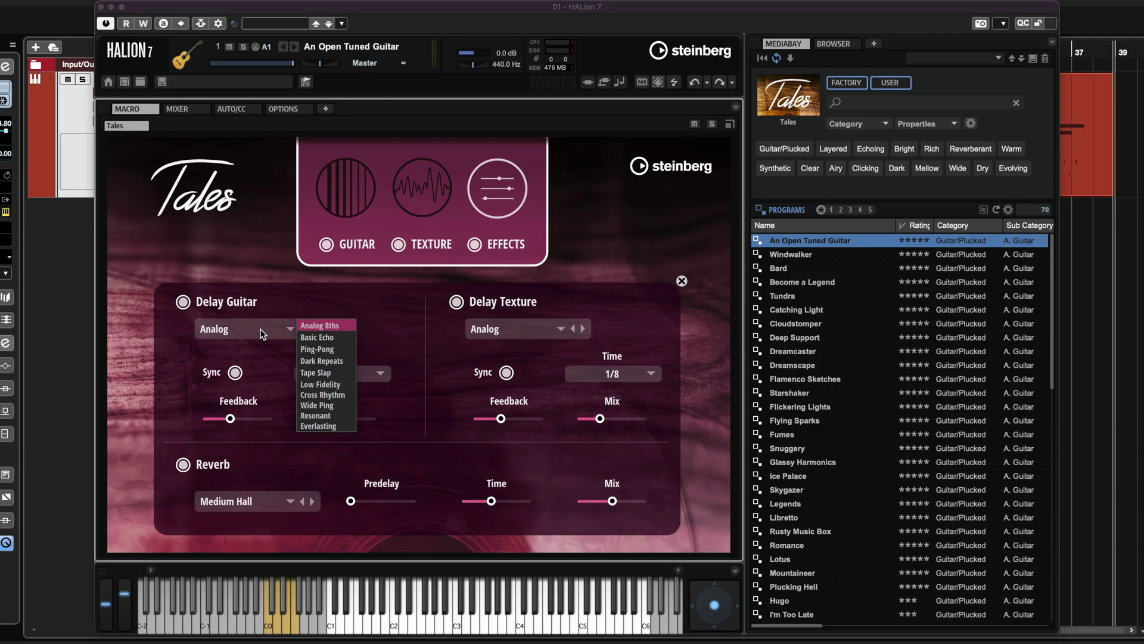
{"action": "left_click", "coordinate": [392, 324]}
{"action": "left_click", "coordinate": [510, 324]}
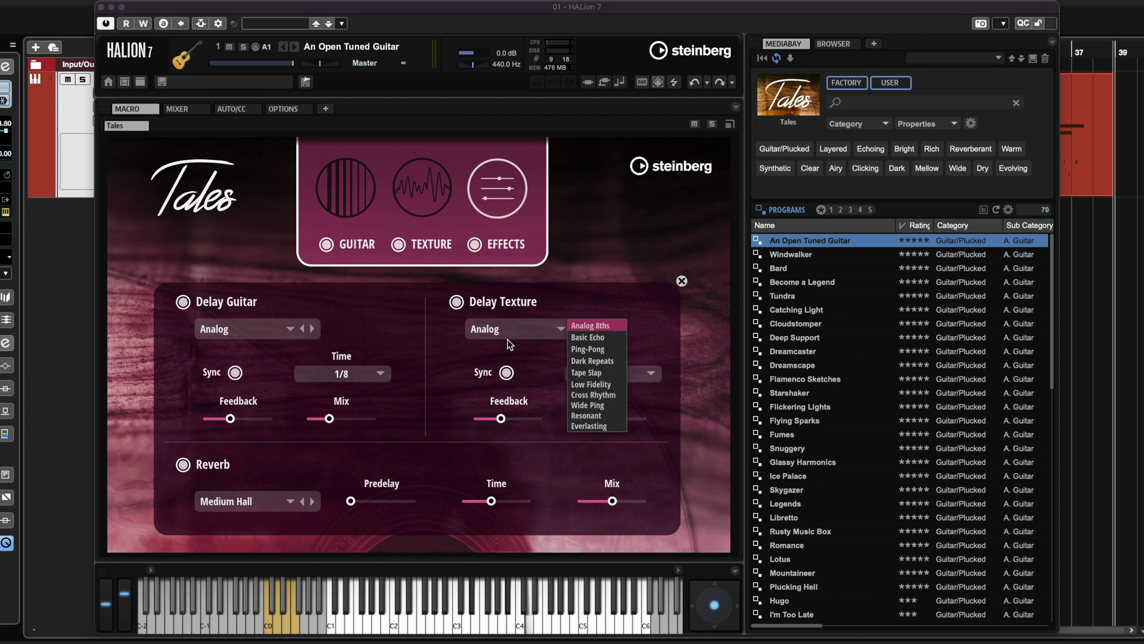
{"action": "left_click", "coordinate": [576, 365]}
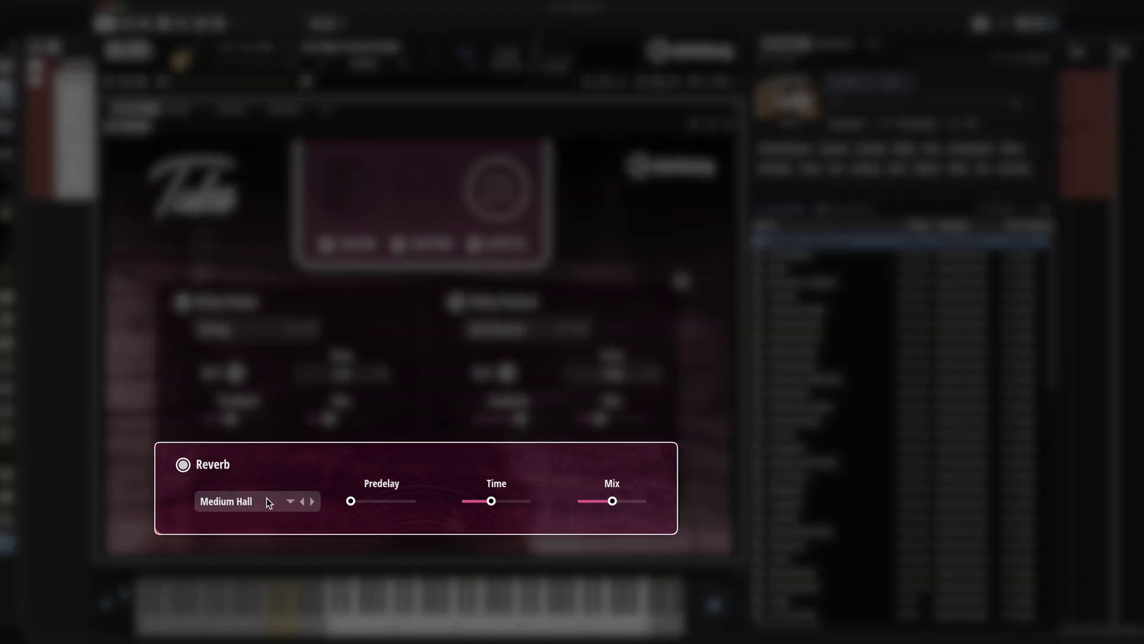
- Choose the Halls > Large Hall reverb and raise Reverb Mix to about 11.2 dB
{"action": "left_click", "coordinate": [266, 498]}
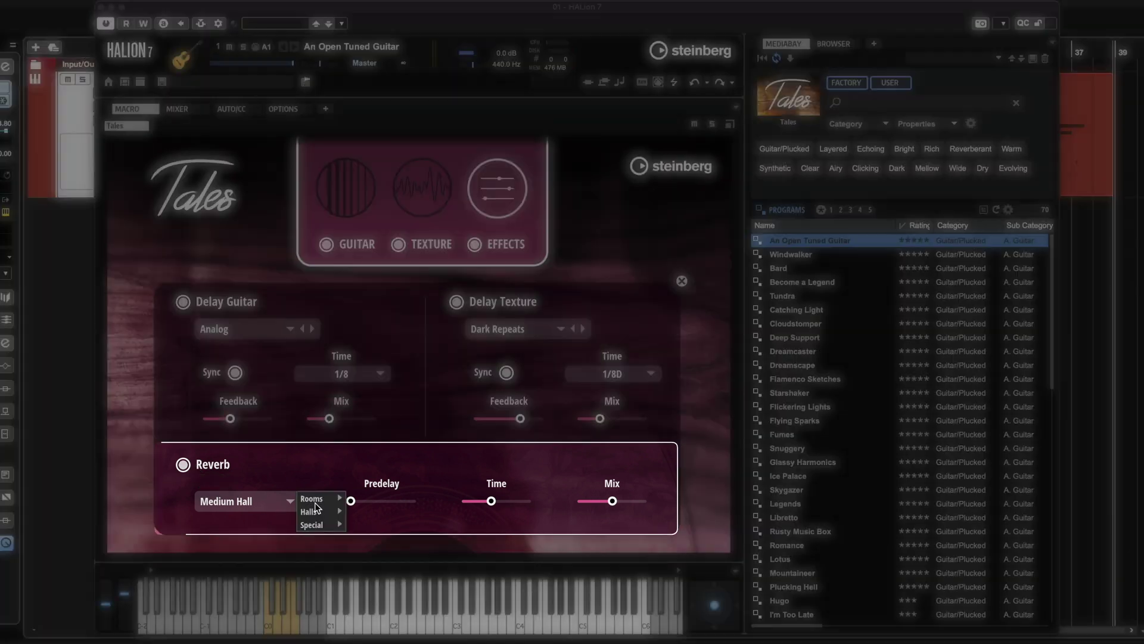
{"action": "mouse_move", "coordinate": [317, 510]}
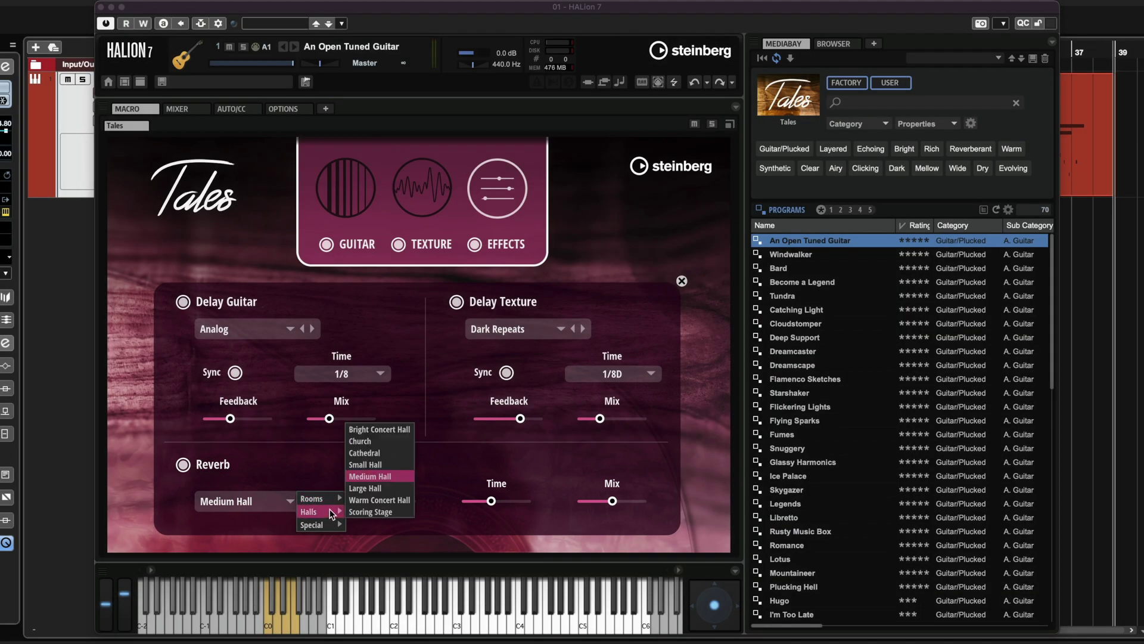
{"action": "left_click", "coordinate": [383, 487]}
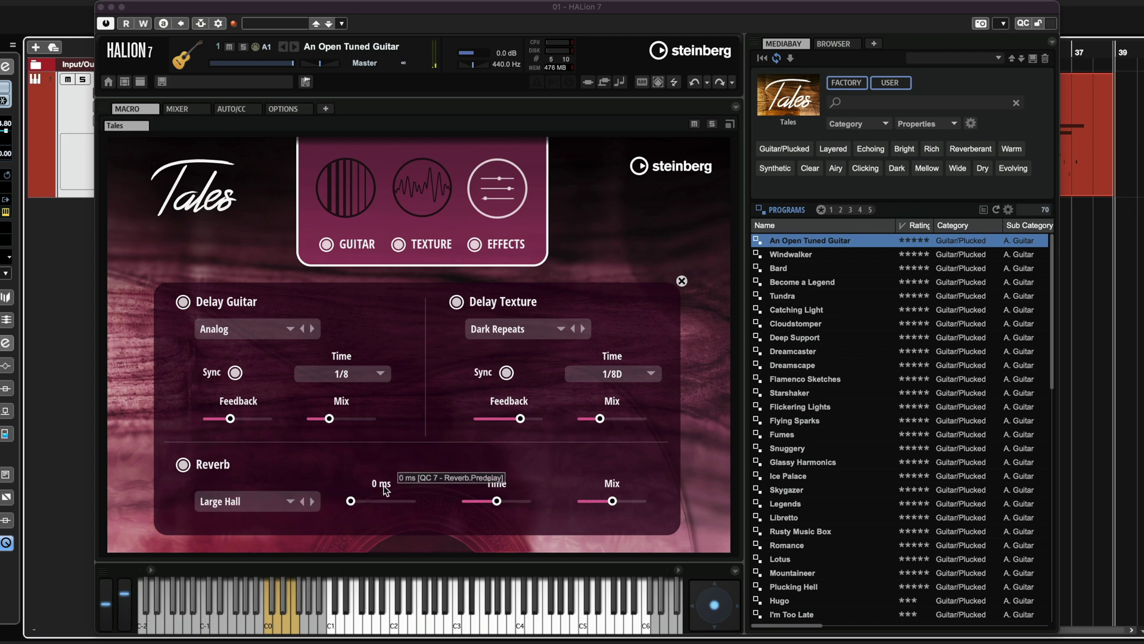
{"action": "left_click_drag", "start_coordinate": [612, 500], "coordinate": [631, 501]}
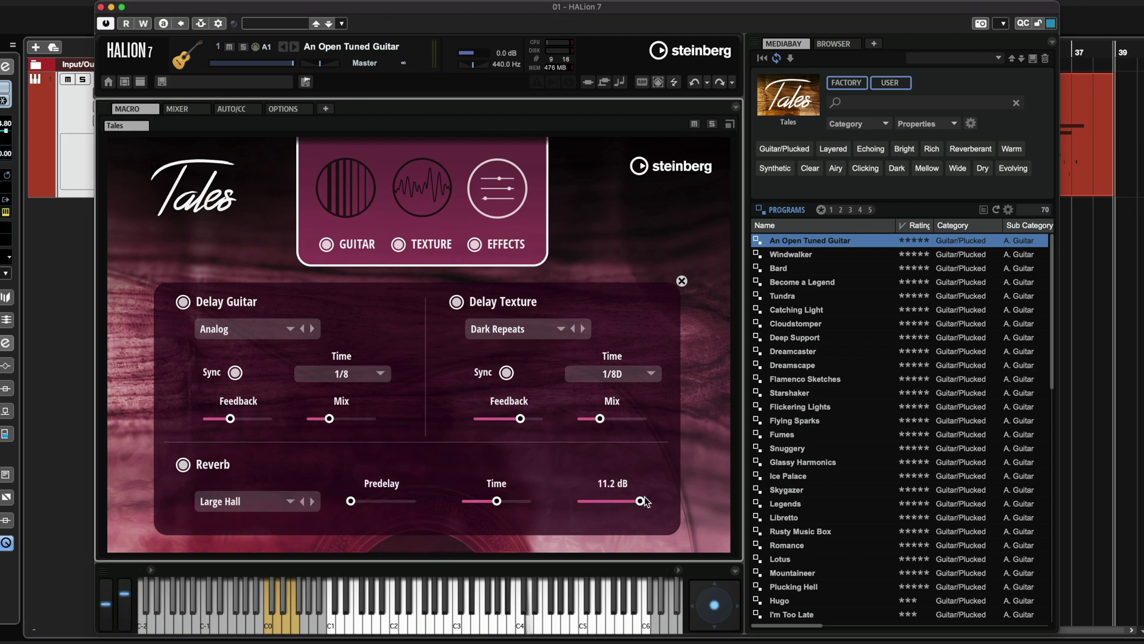